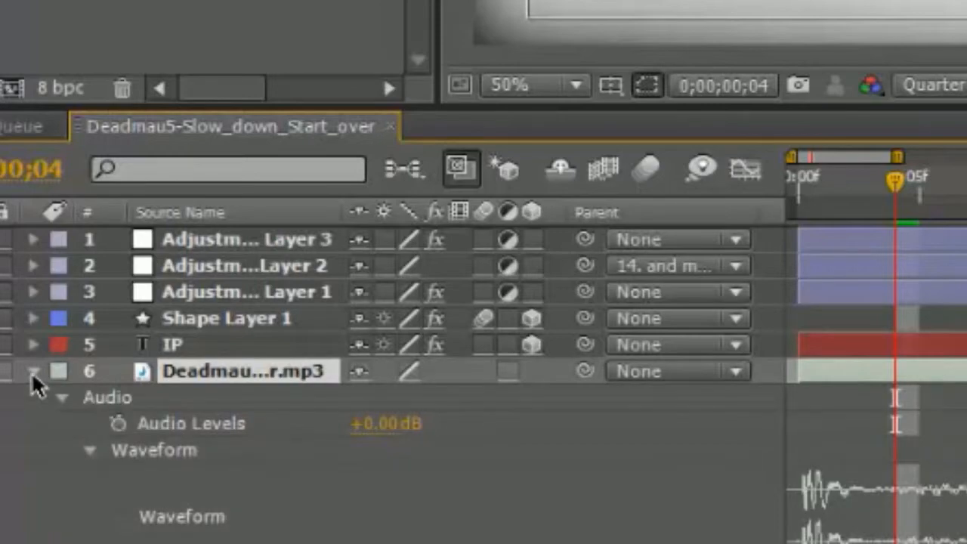
- Collapse the mp3 audio layer and expand the properties of the tutorials text layer
click(33, 371)
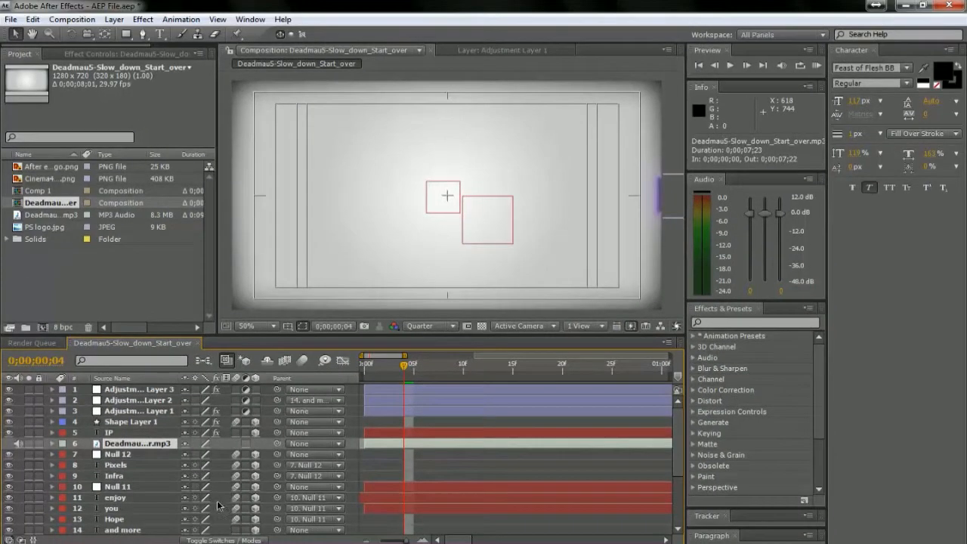
scroll(308, 425, down, 3)
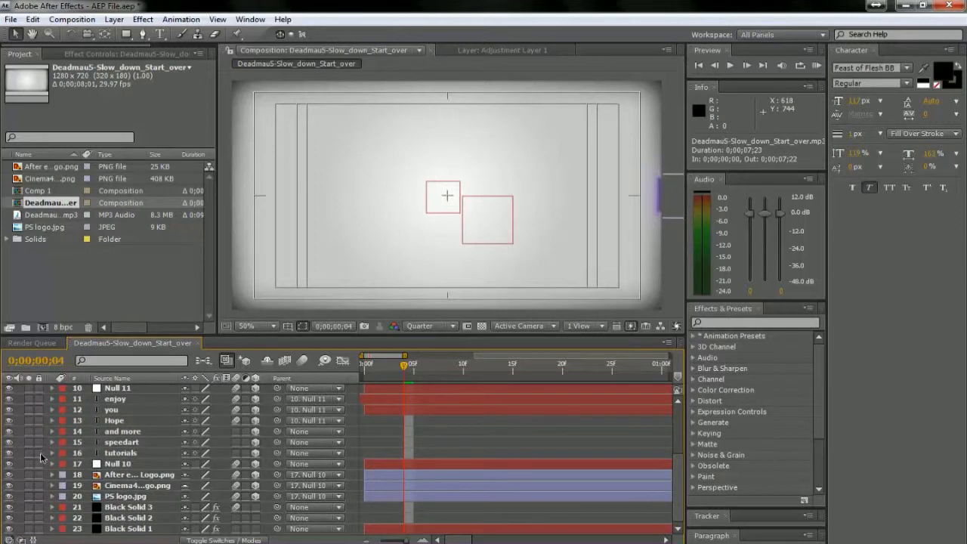
click(52, 454)
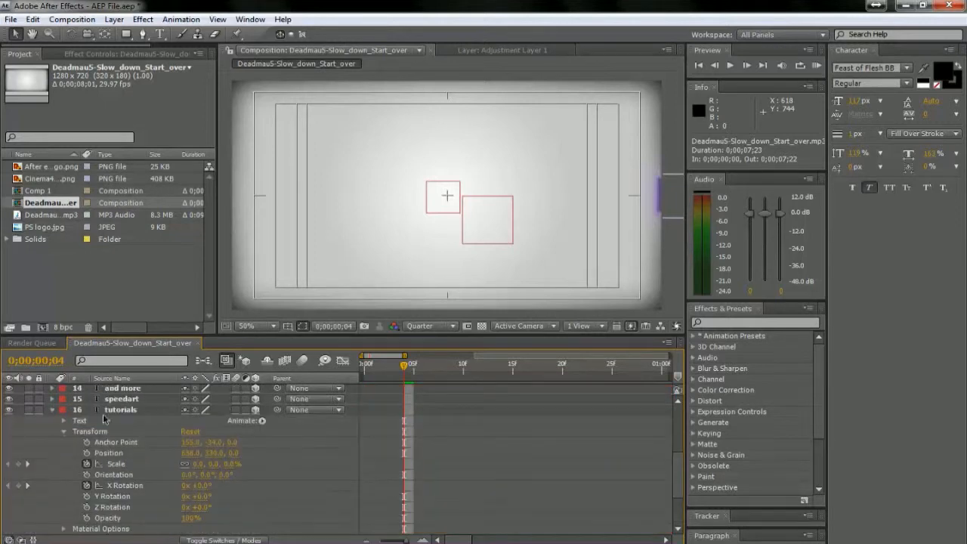
- Set the current time to 0;00;01;26, just before the tutorials layer starts, with its Scale keyframes spread out
key(space)
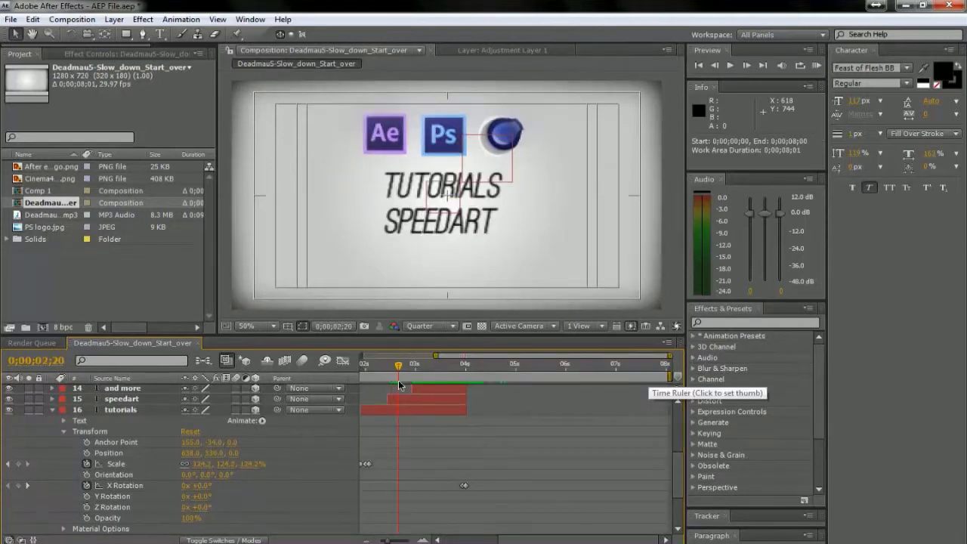
drag(398, 380, 372, 390)
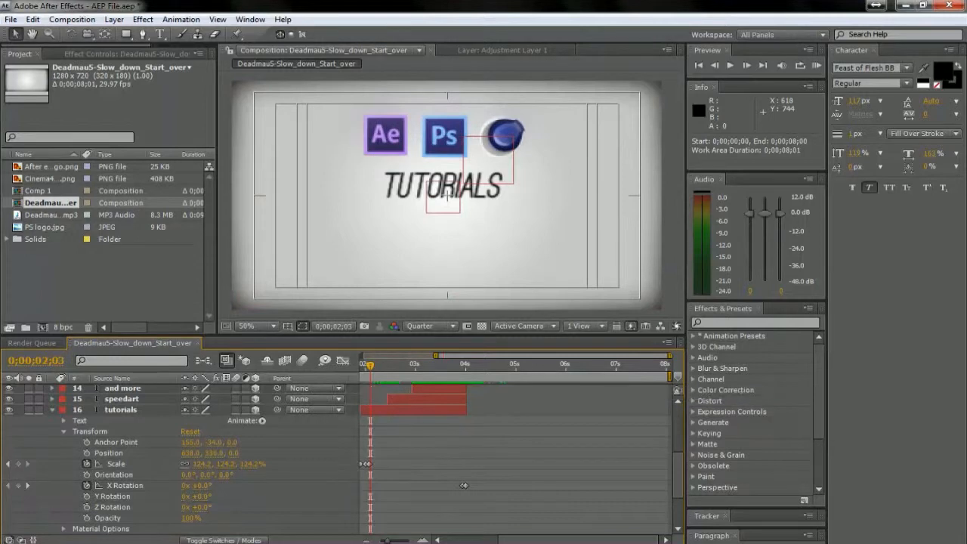
drag(519, 542, 450, 541)
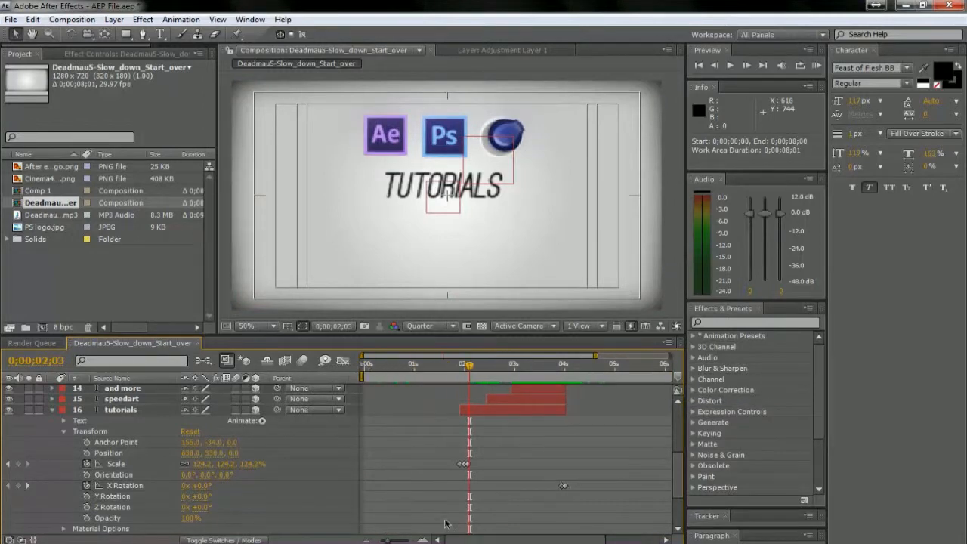
click(473, 414)
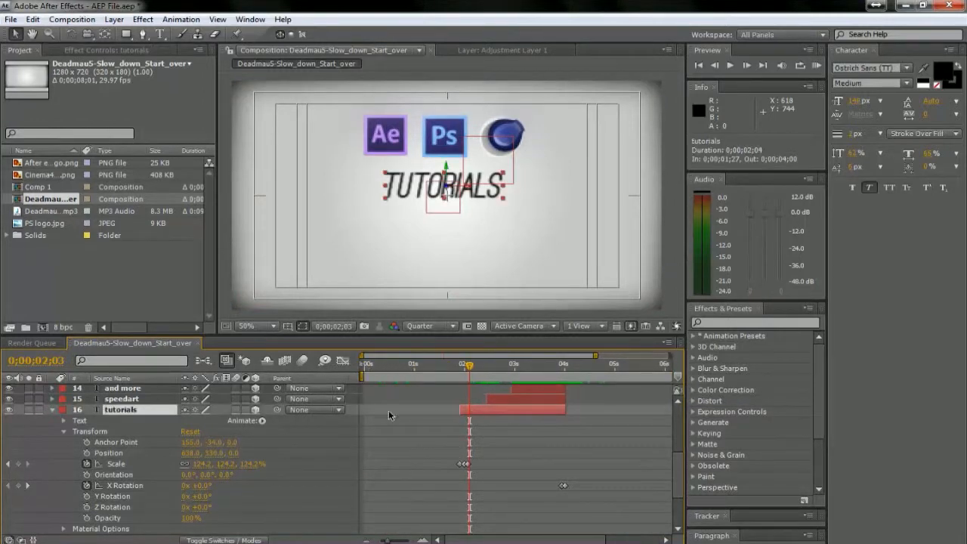
mouse_move(470, 365)
mouse_down()
mouse_move(458, 370)
mouse_move(470, 378)
mouse_move(461, 383)
mouse_up()
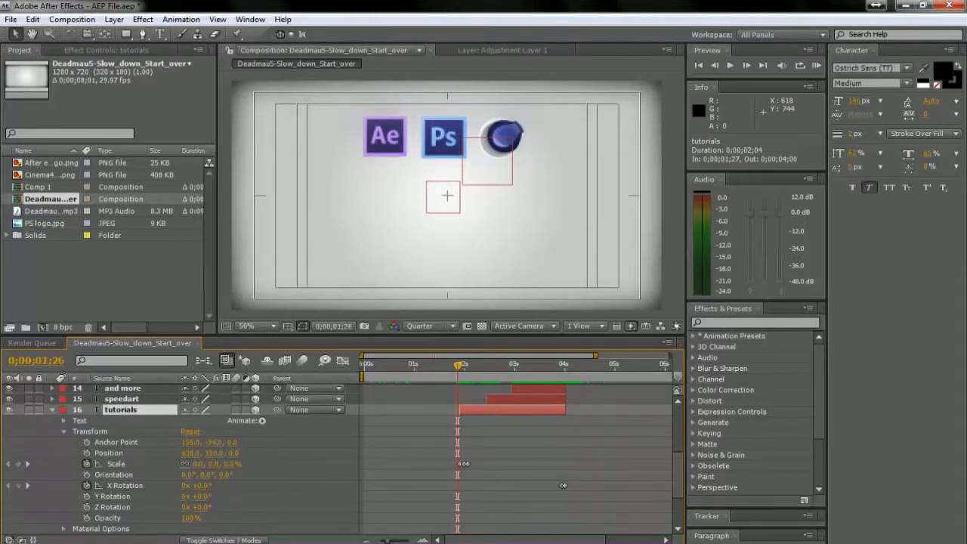
drag(386, 541, 407, 541)
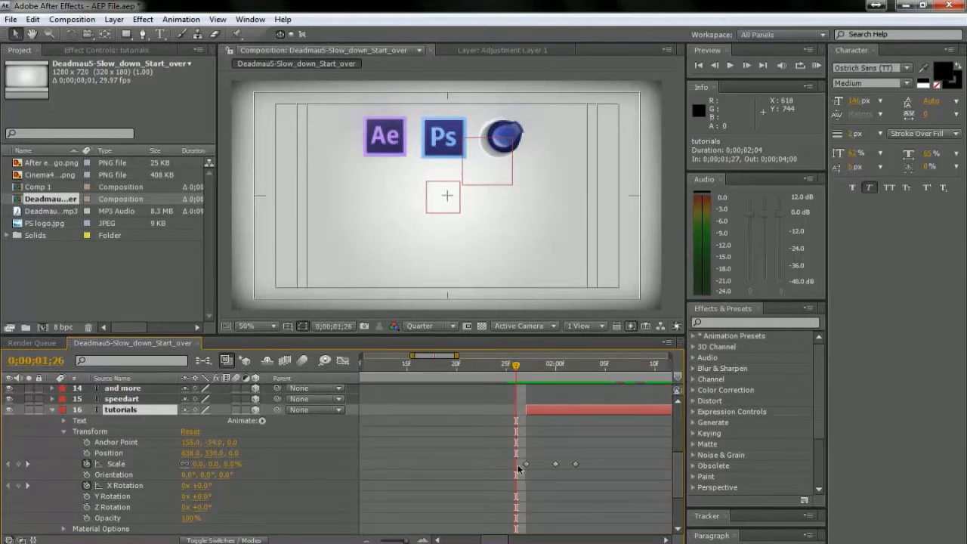
- Check the temporal interpolation setting of the tutorials layer's three Scale keyframes without changing it
drag(520, 470, 593, 478)
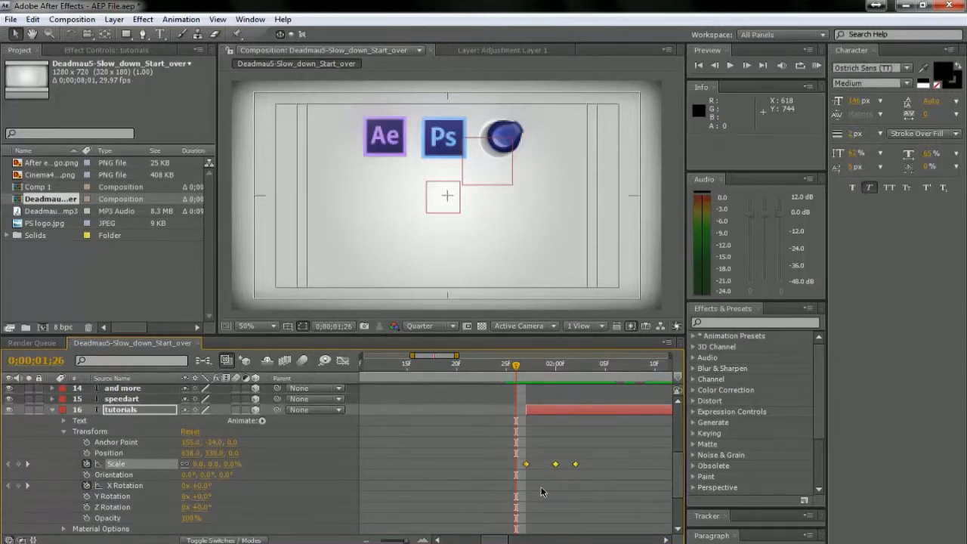
right_click(526, 464)
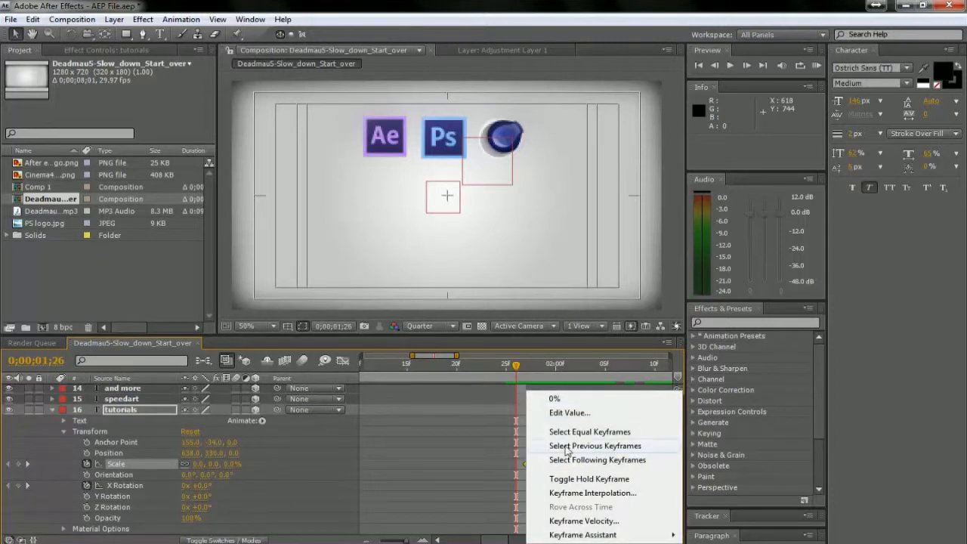
click(535, 493)
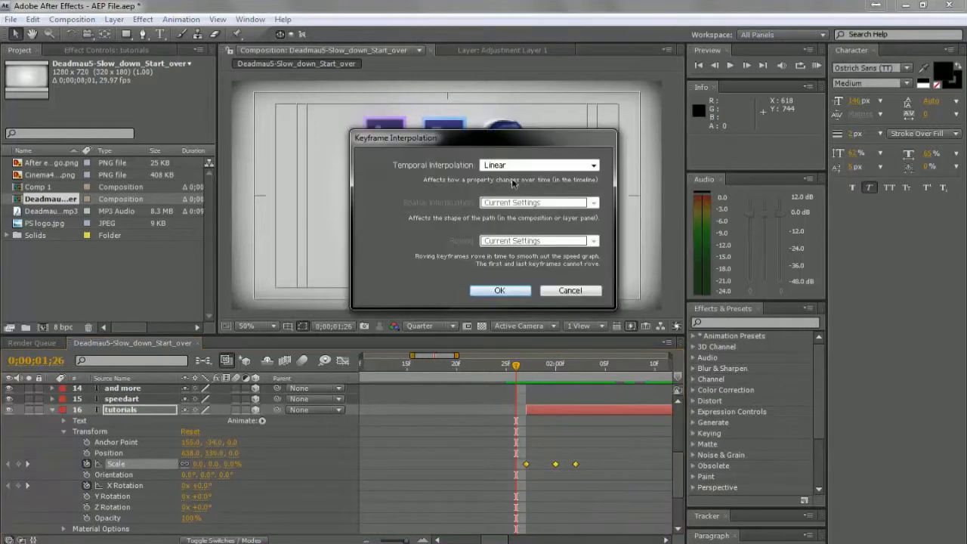
click(571, 291)
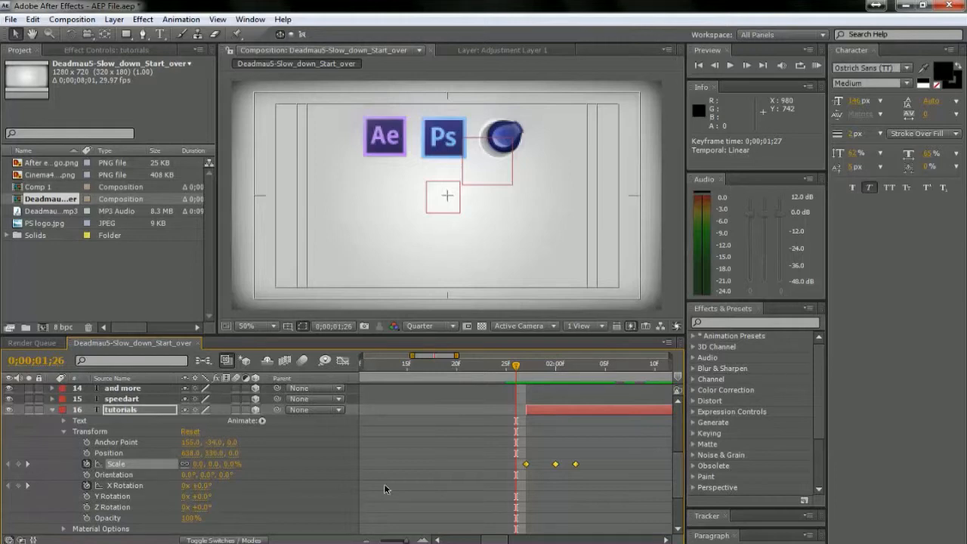
- Examine the tutorials layer's first two Scale keyframes, at 0;00;01;27 and 0;00;02;00, and the growth of the text between them
click(522, 400)
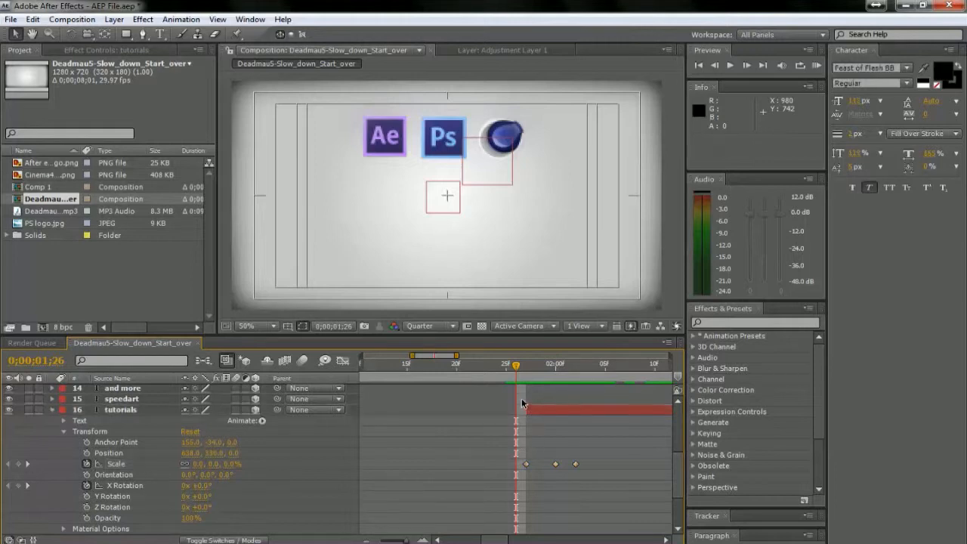
drag(518, 369, 521, 371)
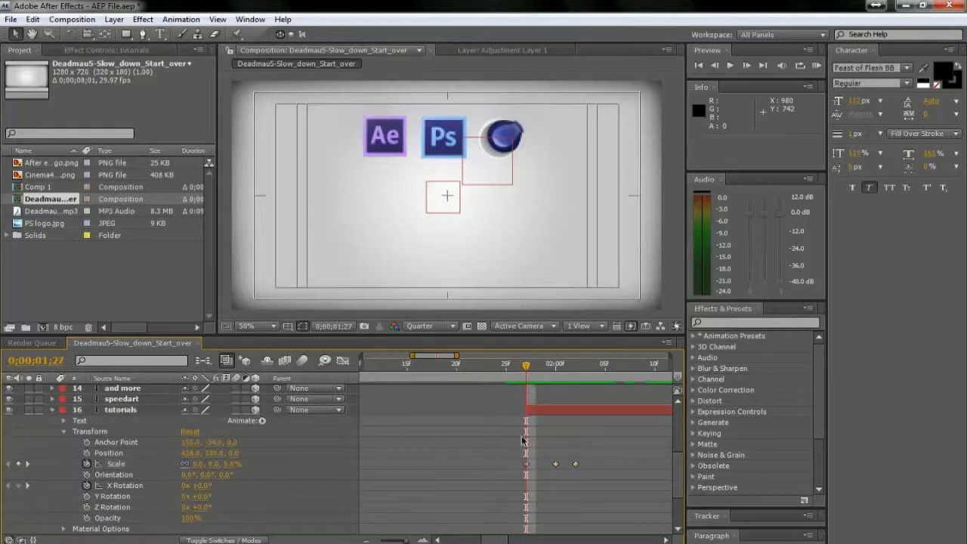
click(524, 461)
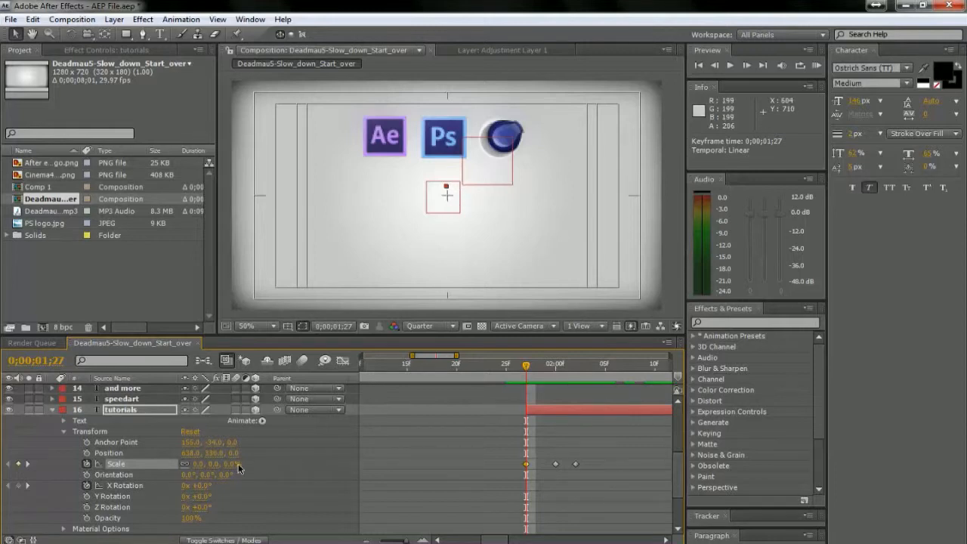
click(539, 374)
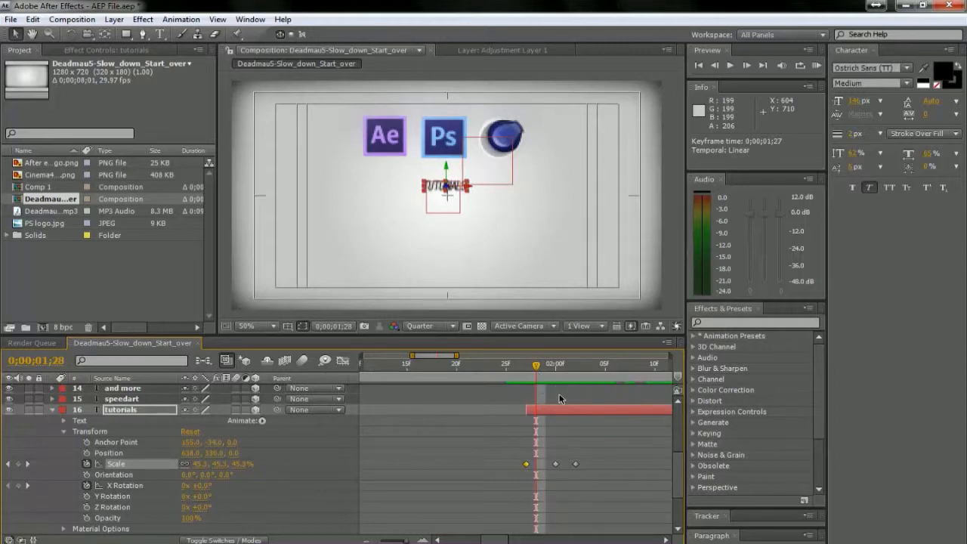
click(555, 465)
drag(538, 373, 546, 374)
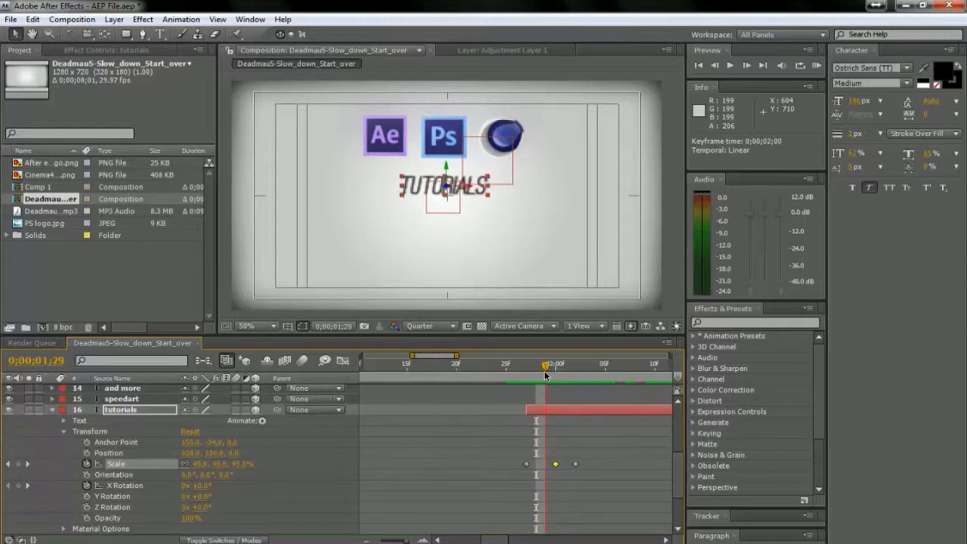
drag(546, 375, 554, 378)
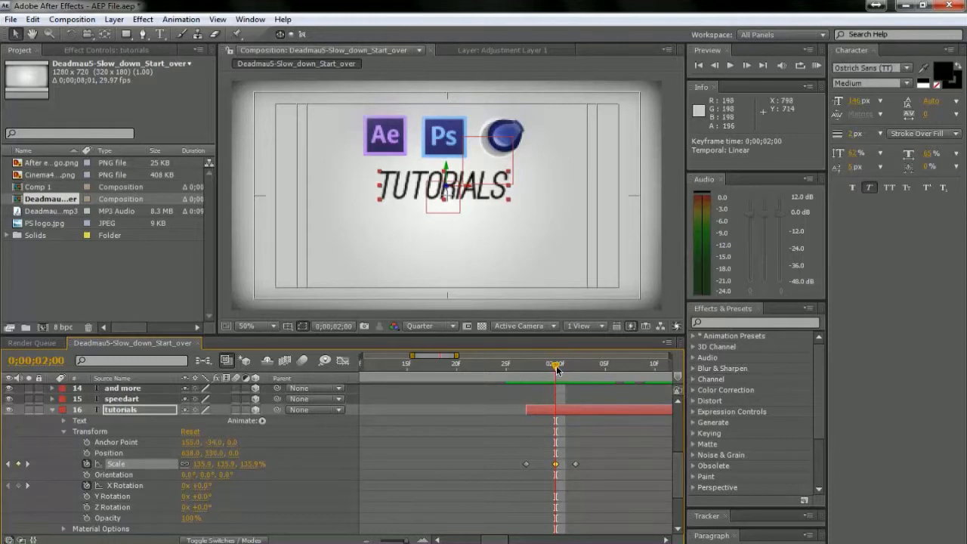
- Examine the third Scale keyframe at 0;00;02;02 against the second one, and select all Scale keyframes of the tutorials layer
drag(557, 369, 581, 381)
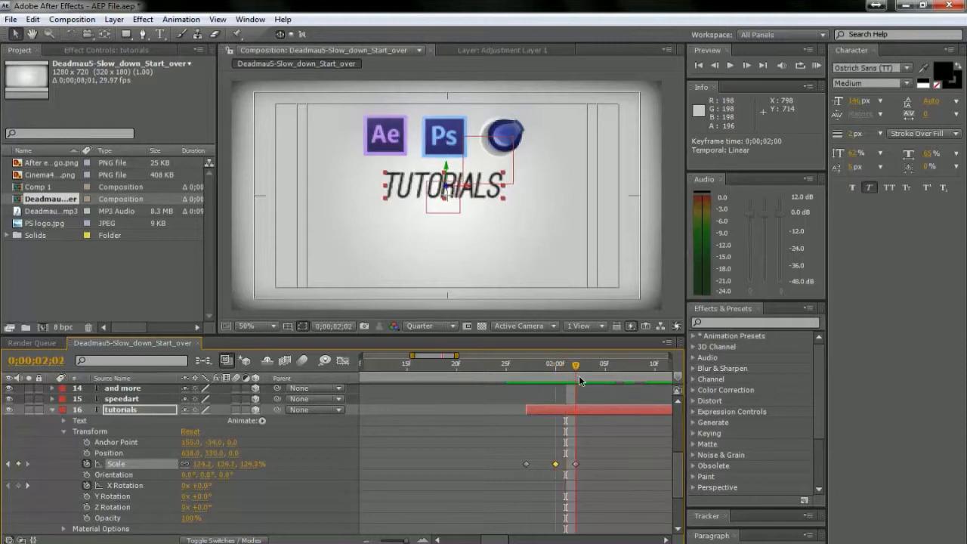
click(577, 465)
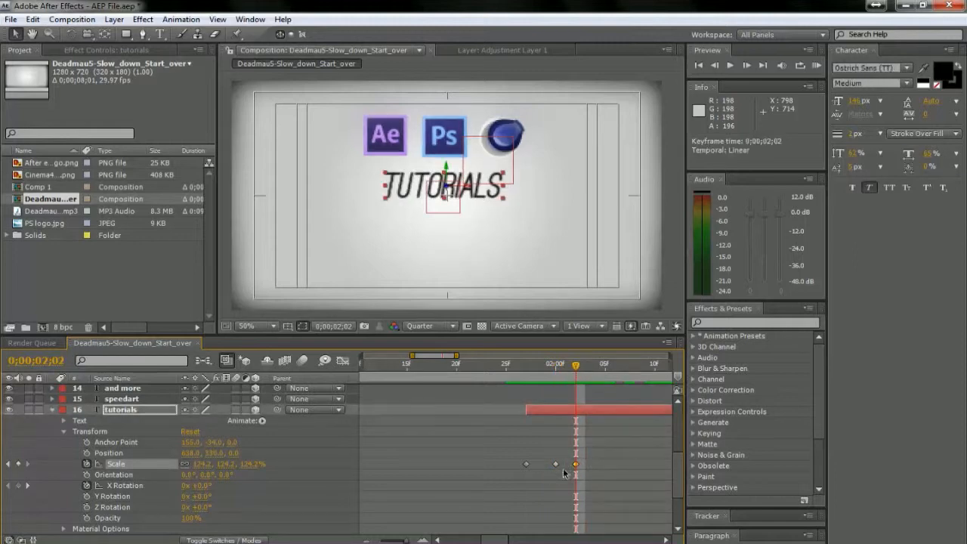
click(558, 464)
click(577, 466)
mouse_move(577, 369)
mouse_down()
mouse_move(529, 382)
mouse_move(578, 387)
mouse_up()
click(118, 464)
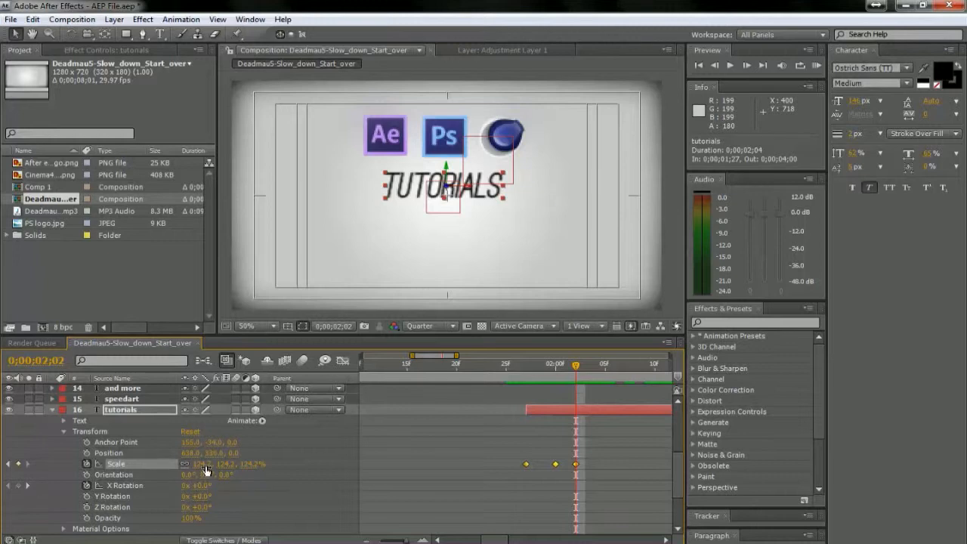
- Return the current time to 0;00;01;27 and collapse the tutorials layer's properties
click(513, 445)
click(530, 367)
drag(402, 540, 382, 541)
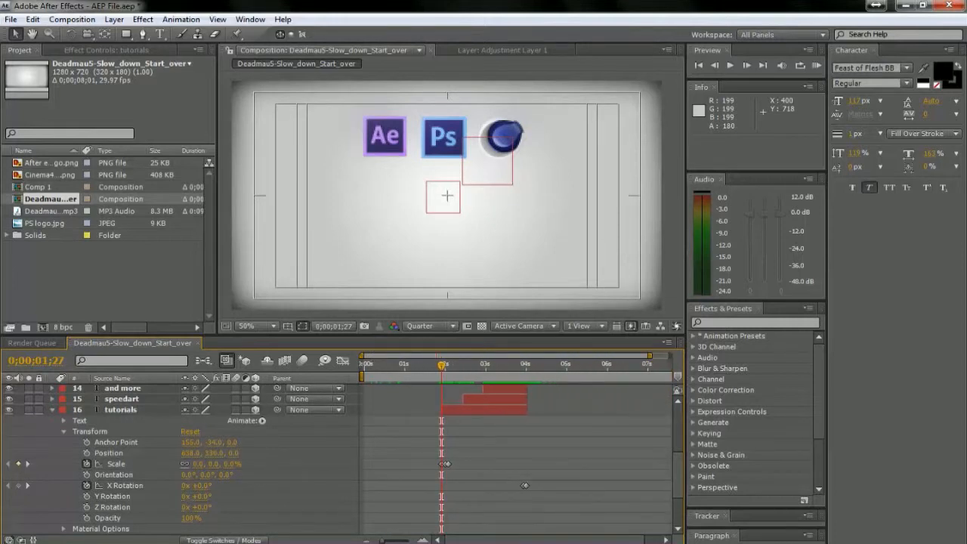
key(semicolon)
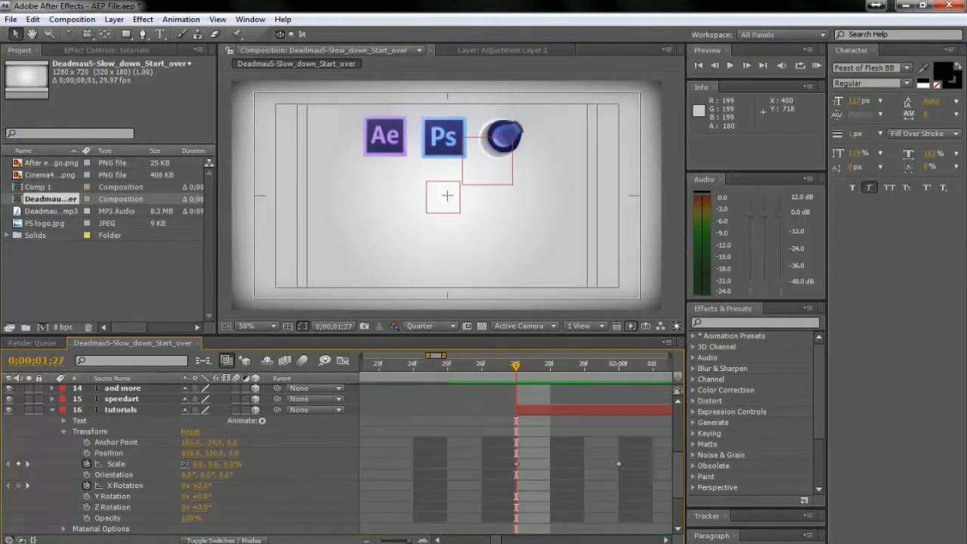
drag(409, 541, 404, 540)
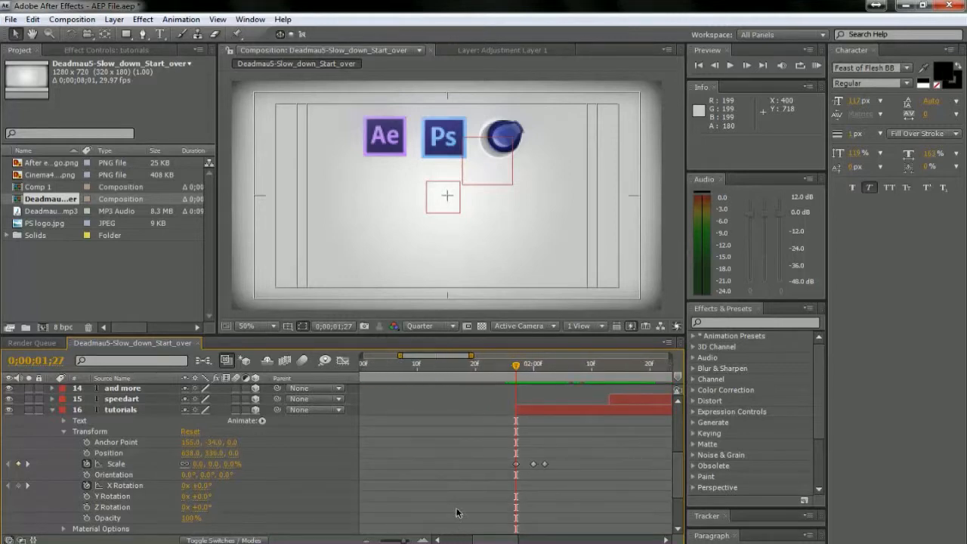
click(53, 412)
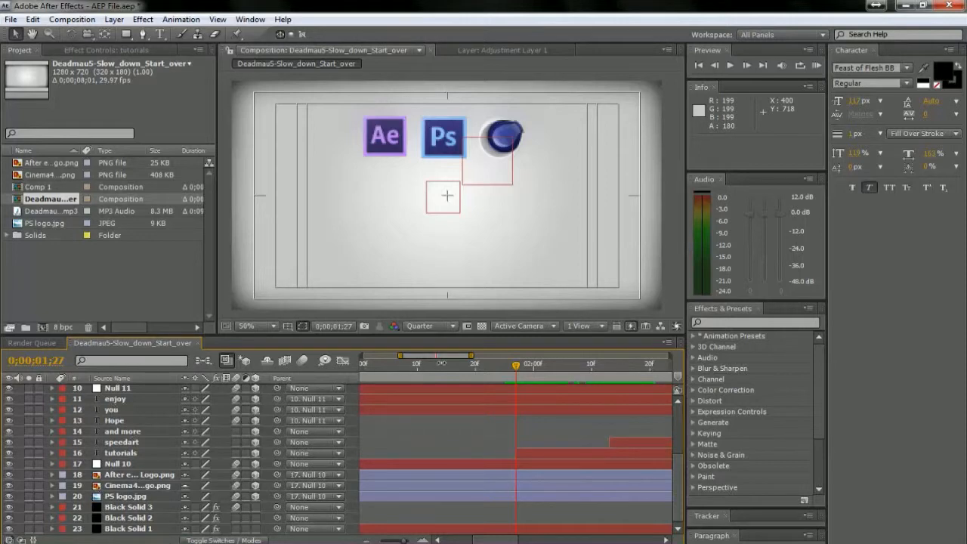
- Preview the composition from the first frame at 0;00;00;00
drag(434, 369, 345, 387)
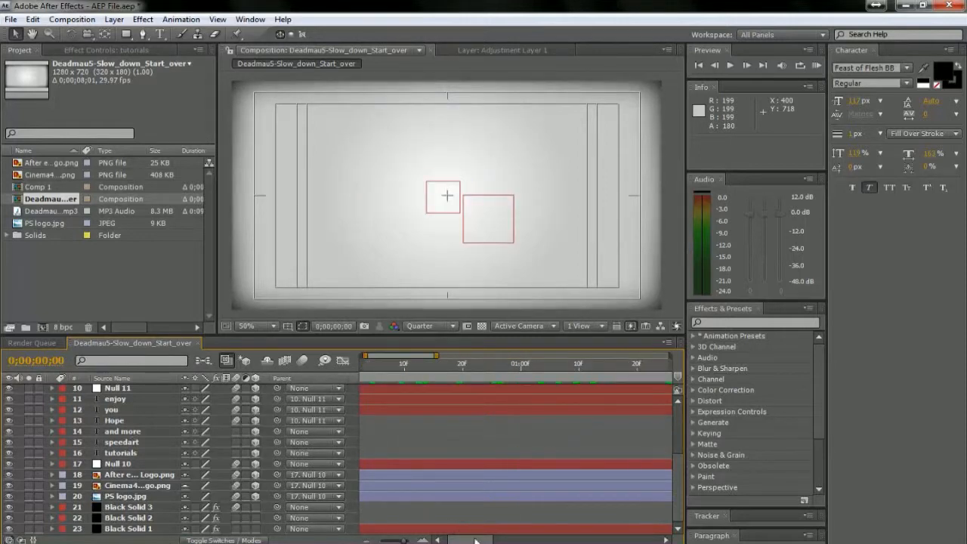
drag(476, 540, 436, 539)
key(space)
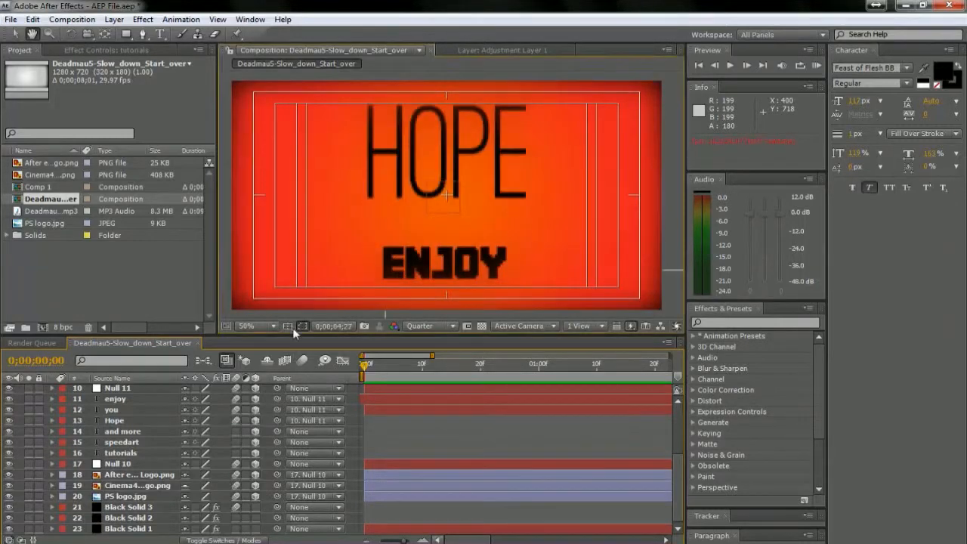
- Hide the title and action safe guides over the composition
click(288, 326)
click(302, 341)
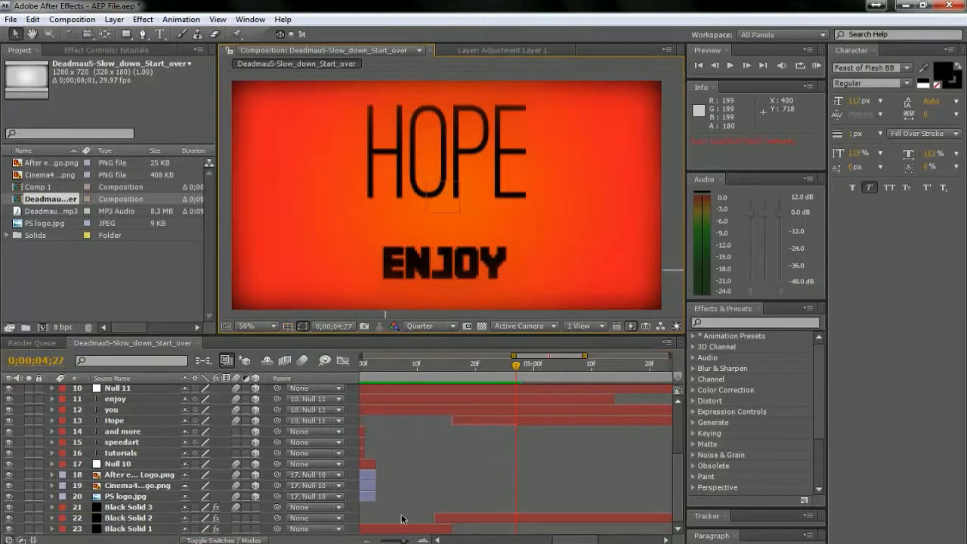
- Fit the whole composition duration in the timeline and play the animation again from the beginning, stopping at 0;00;01;12
drag(403, 541, 383, 541)
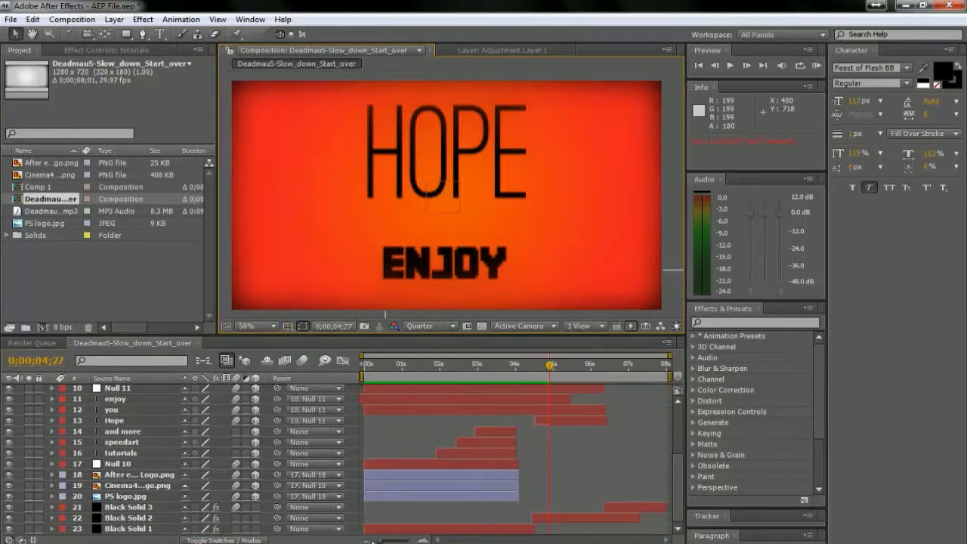
click(367, 366)
key(space)
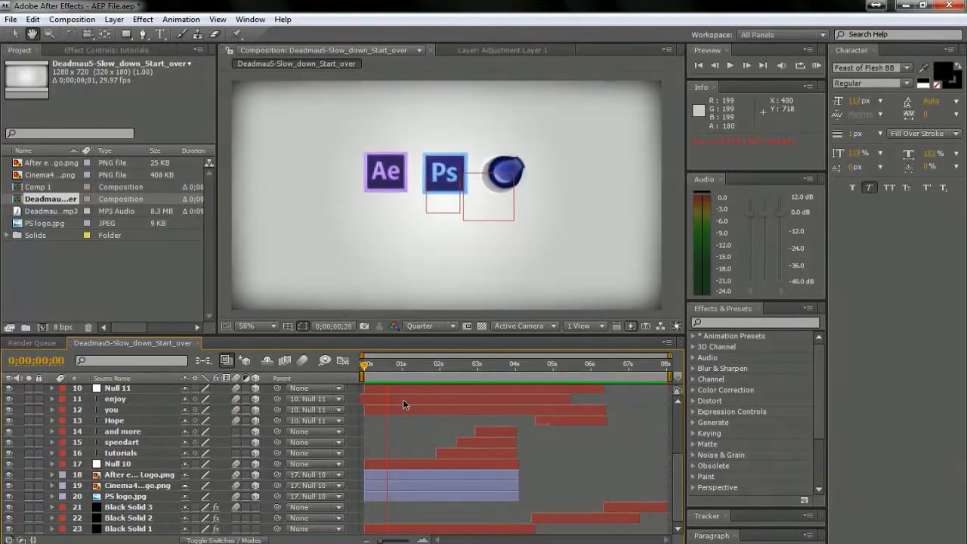
key(space)
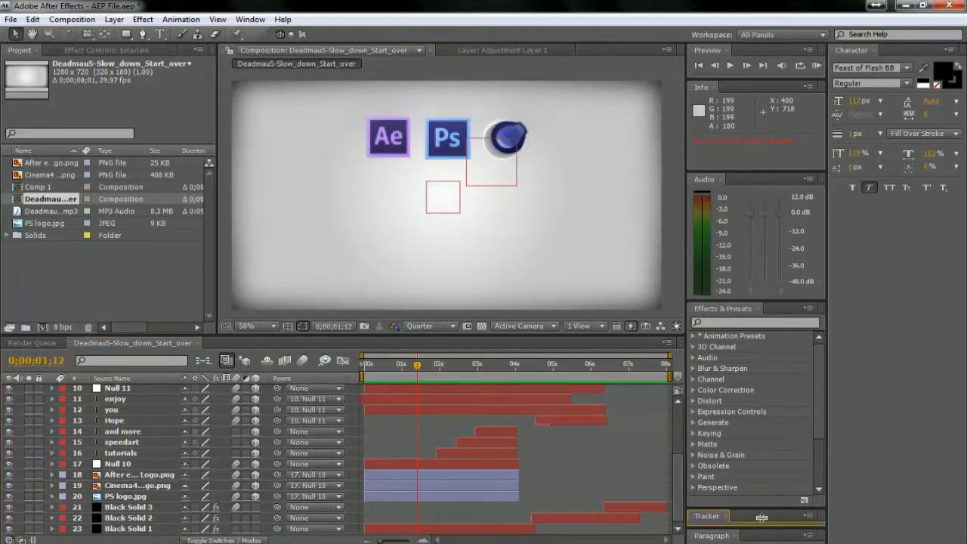
- Reveal the full set of Tracker options and select the speedart text layer
drag(758, 512, 747, 320)
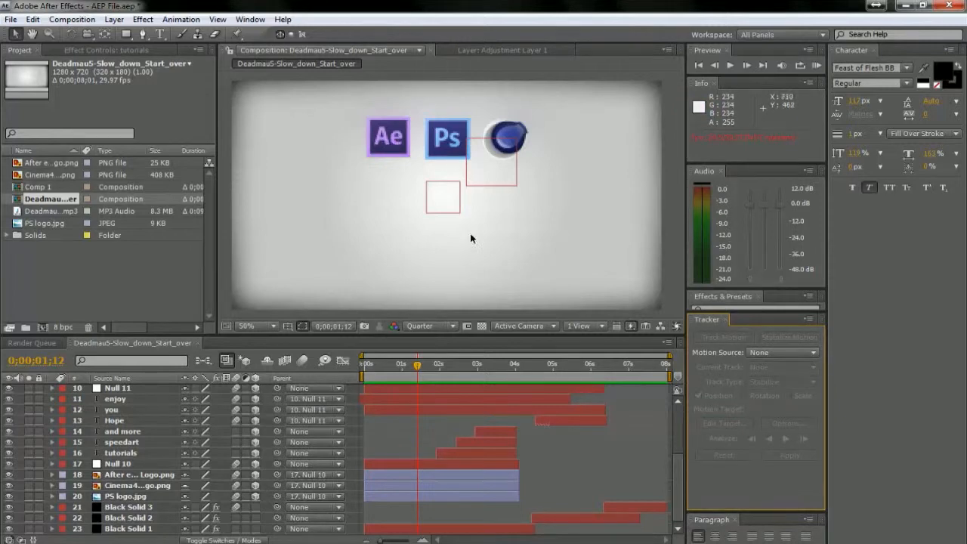
click(151, 475)
click(146, 449)
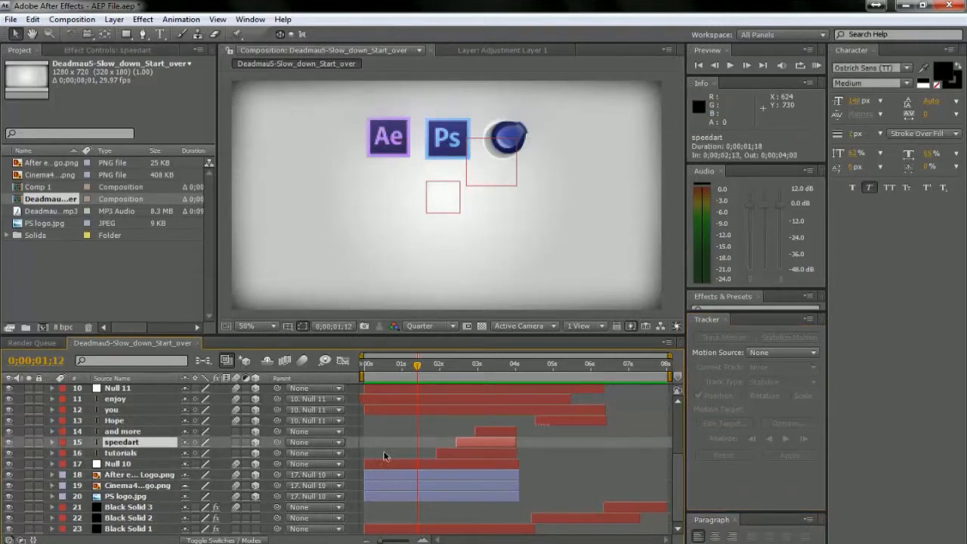
scroll(72, 471, up, 3)
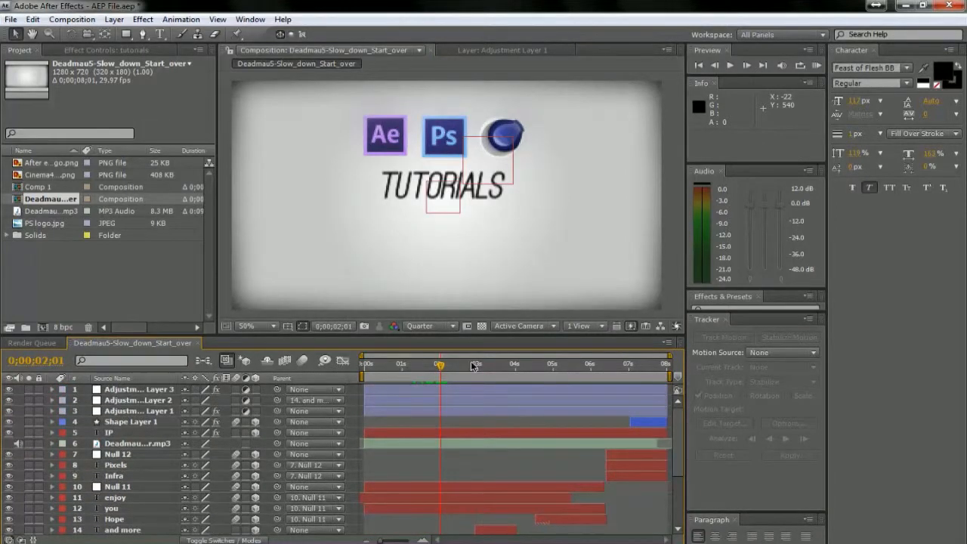
- Reveal the Gaussian Blur properties of Adjustment Layer 1 and scrub through the first Blurriness keyframes, stopping at 0;00;00;04
drag(440, 364, 392, 368)
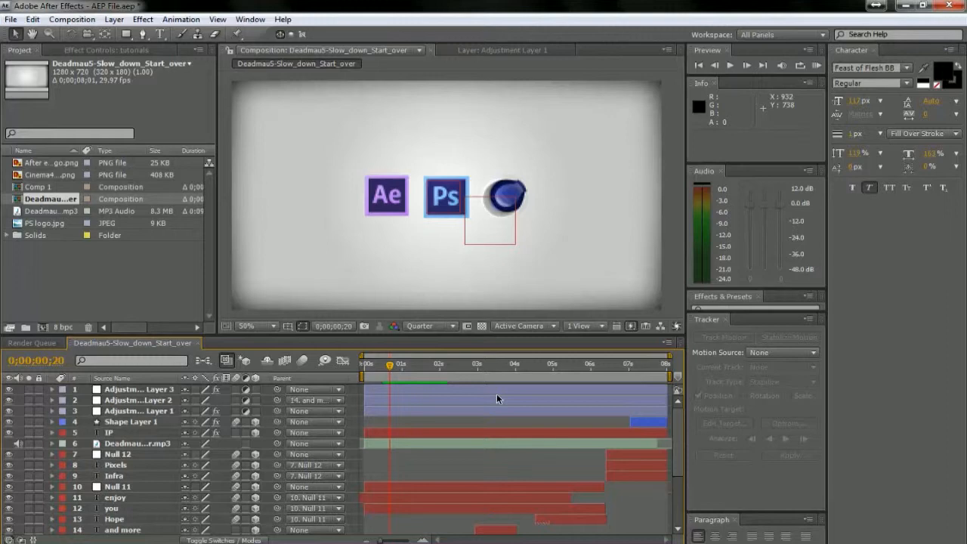
click(55, 411)
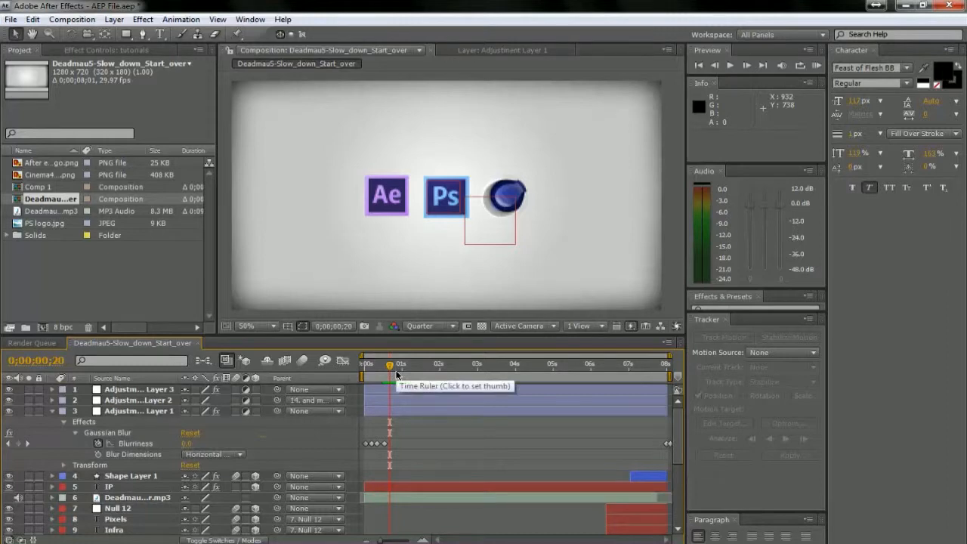
click(369, 374)
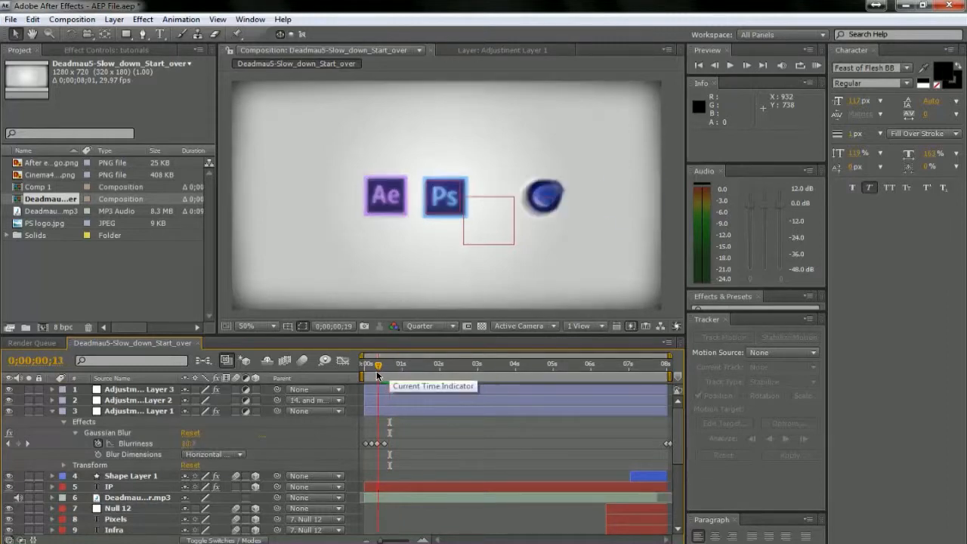
drag(368, 373, 365, 376)
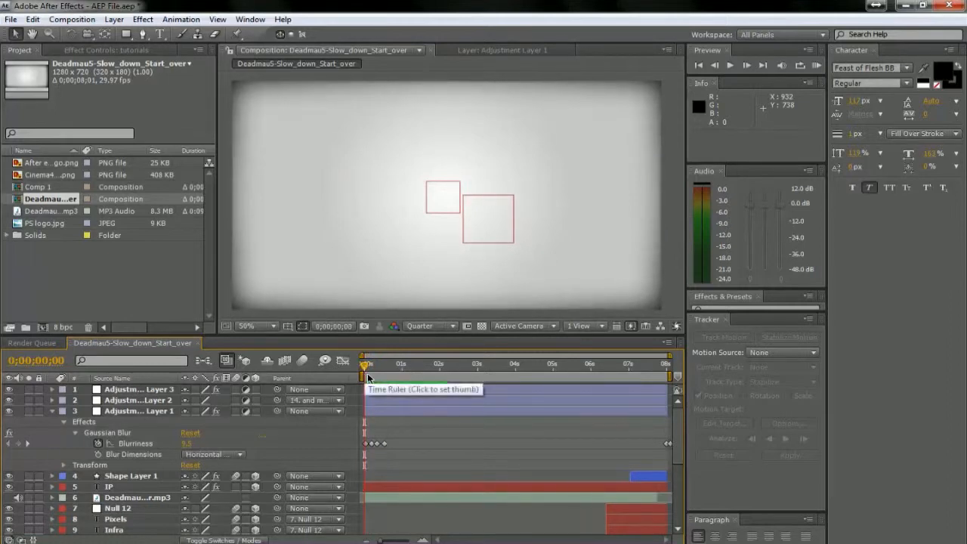
click(370, 370)
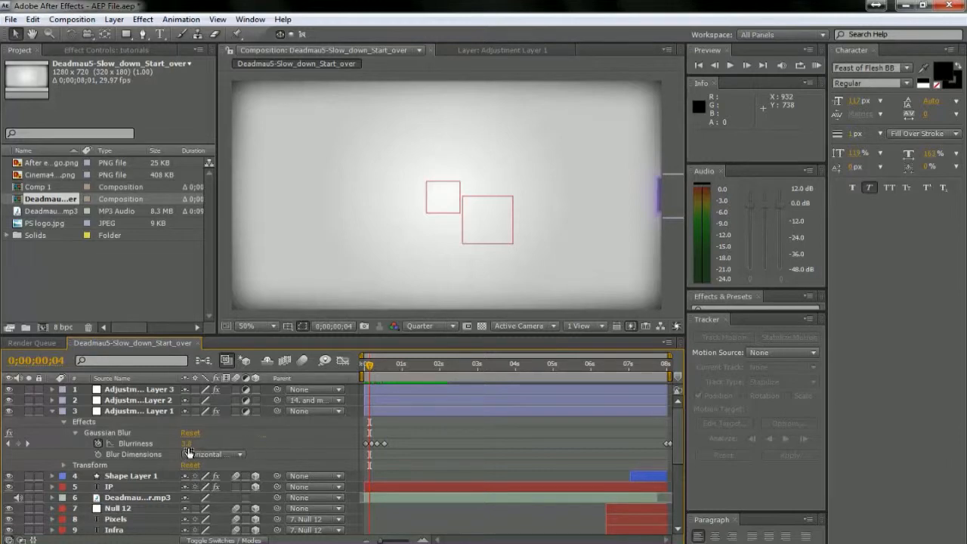
- Inspect the value of the Blurriness keyframe at 0;00;00;06 on Adjustment Layer 1, close its value dialog and deselect the keyframe
drag(369, 371, 370, 371)
right_click(372, 444)
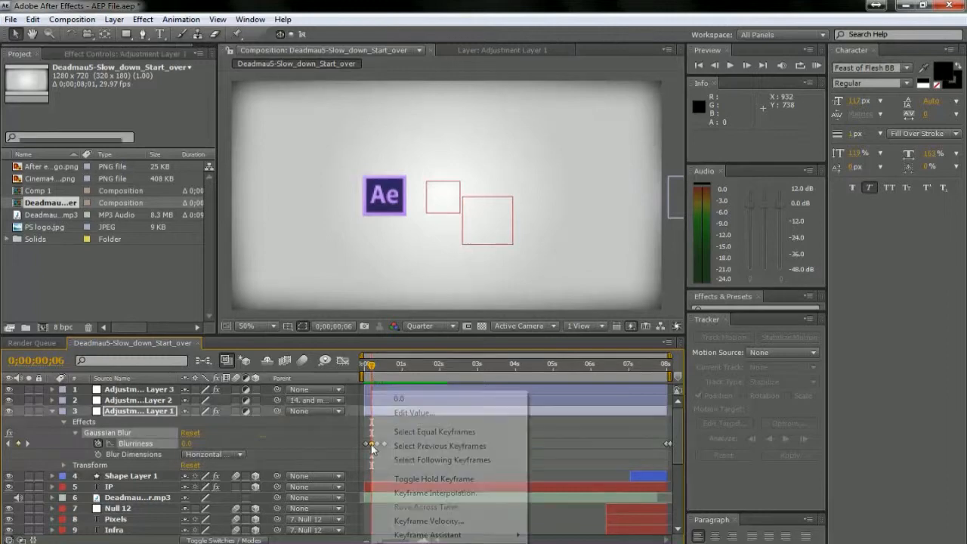
click(414, 413)
click(548, 327)
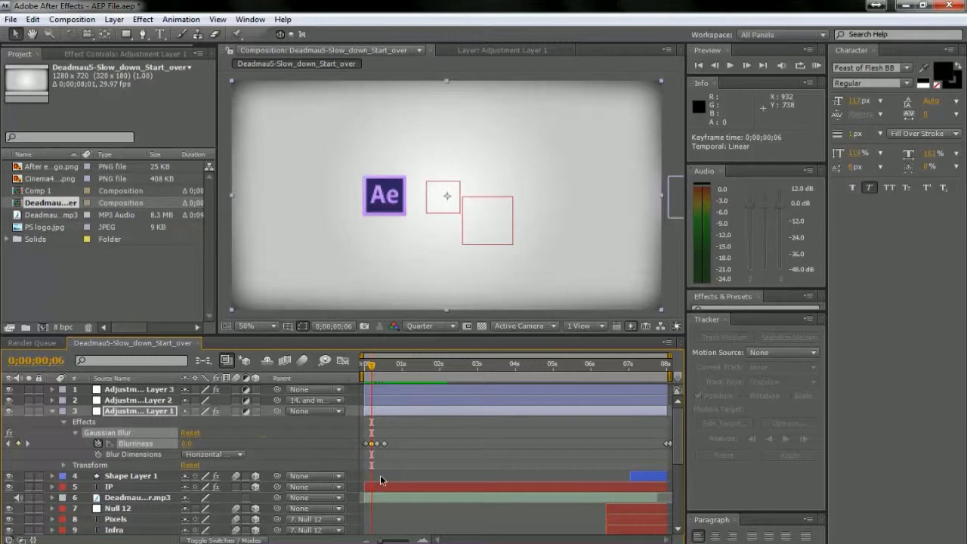
click(370, 437)
- Return to 0;00;00;00 and scrub forward to 0;00;00;05 to examine the horizontal blur as the Ae logo enters
click(366, 368)
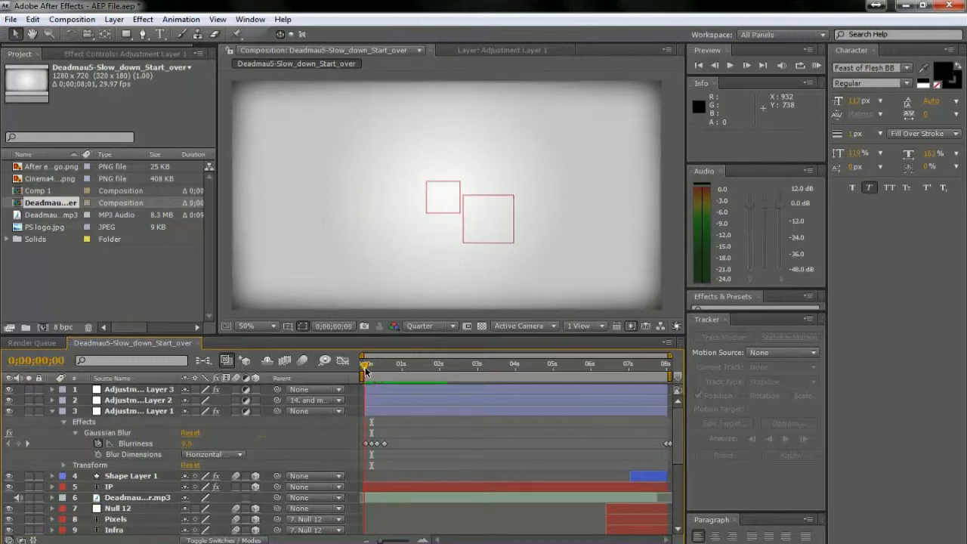
click(366, 369)
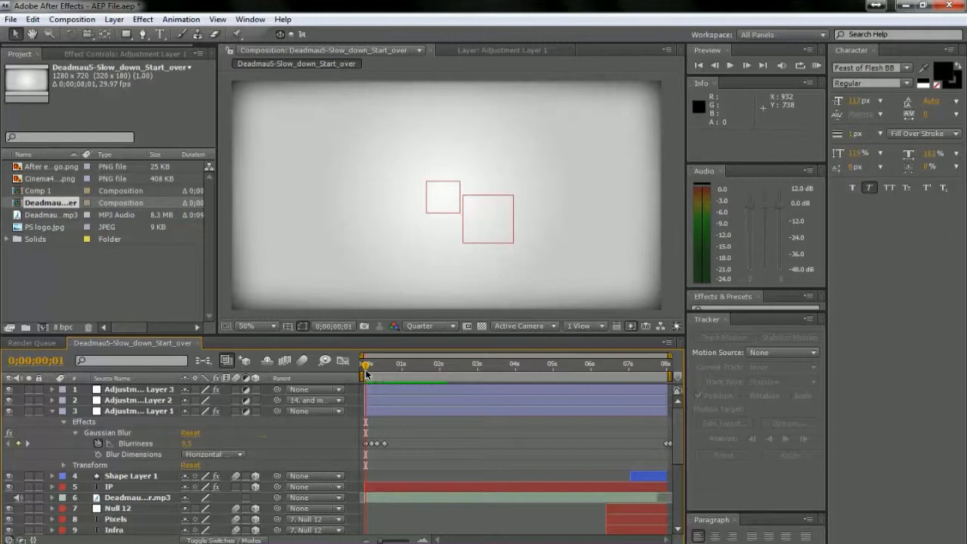
drag(367, 373, 372, 375)
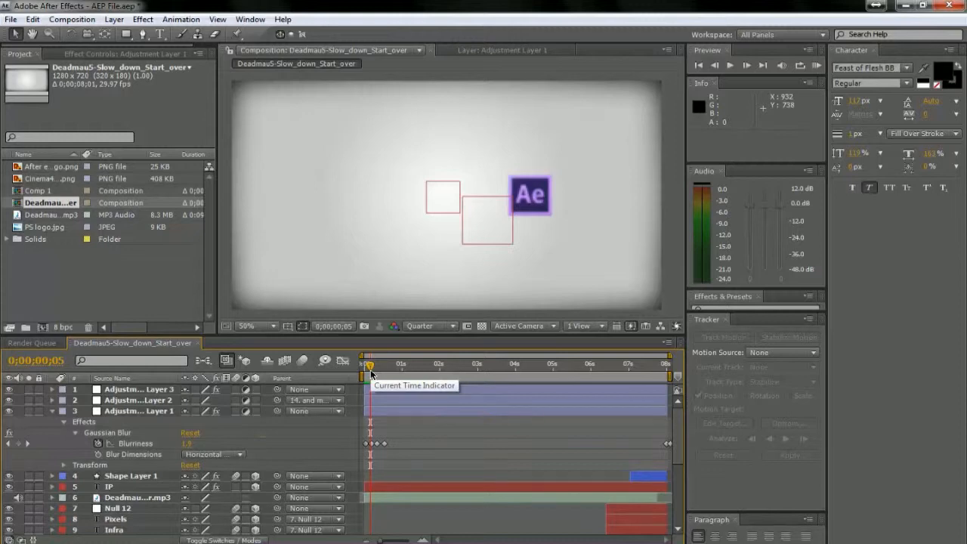
mouse_move(687, 543)
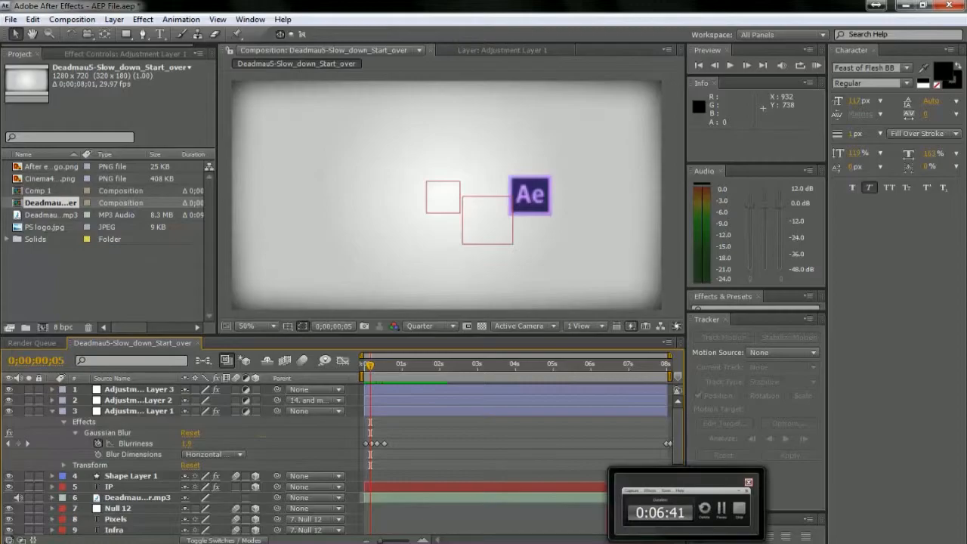